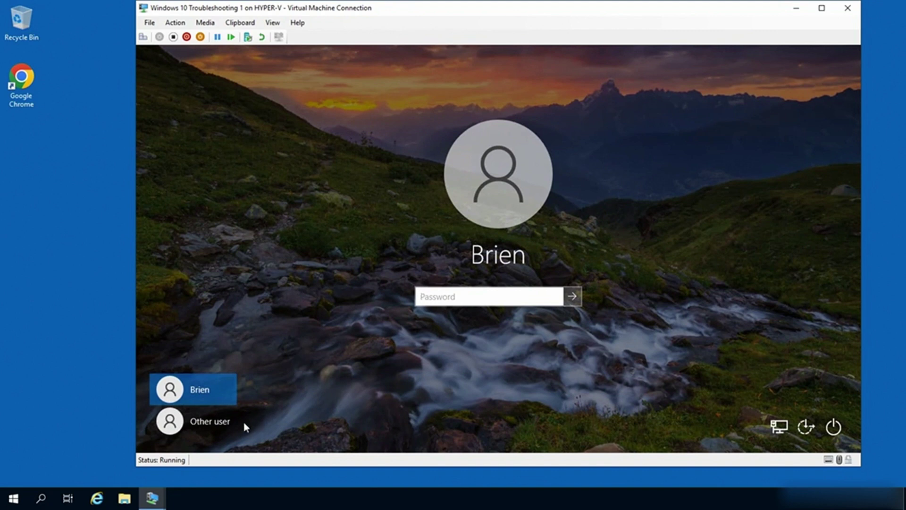
- Try signing in to the VM as poseylab\Administrator with the domain administrator password
click(220, 424)
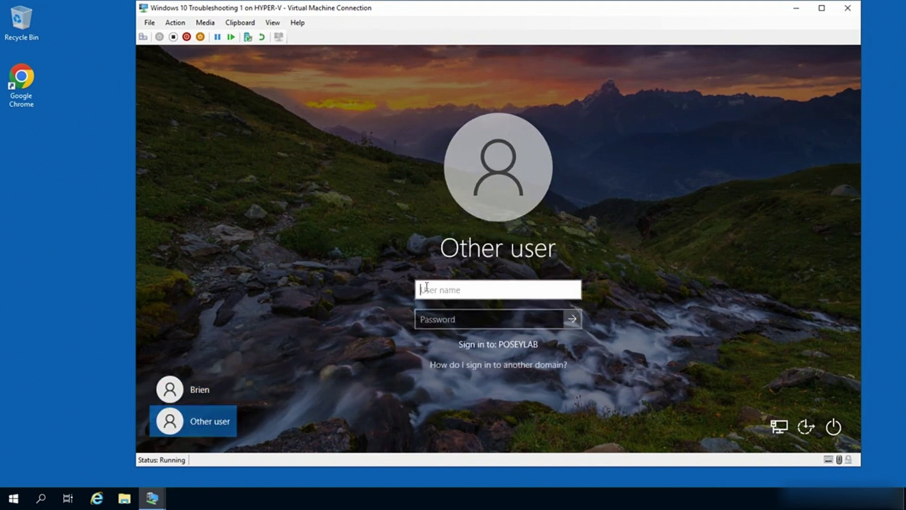
text(poseylab\)
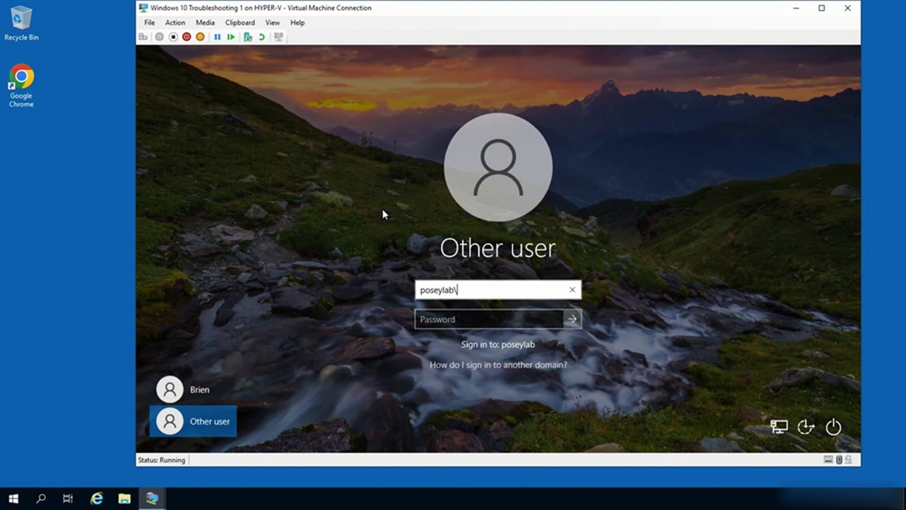
text(Administrator)
key(Tab)
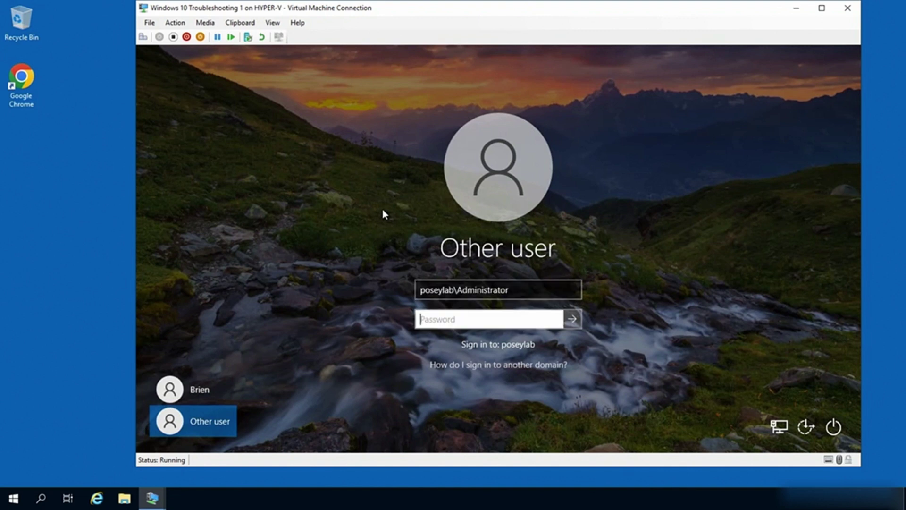
text(••••••••)
key(Return)
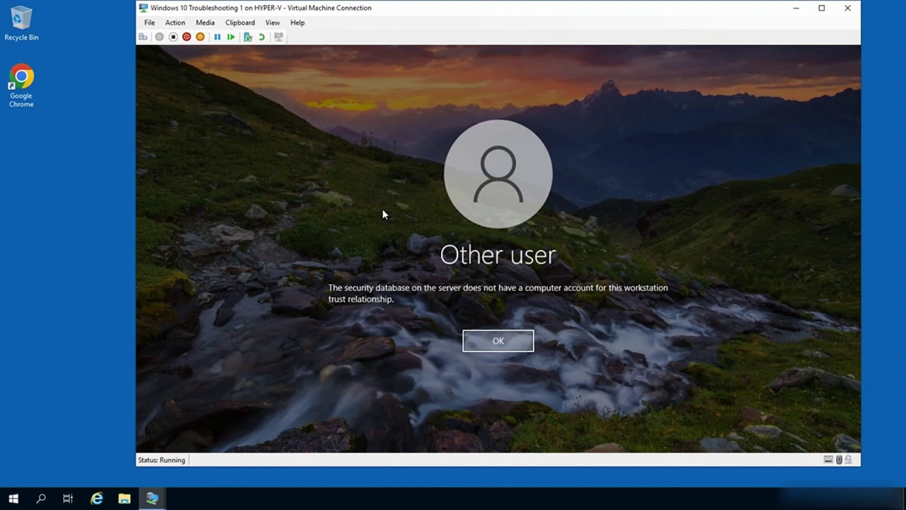
- Dismiss the trust-relationship error and sign in with the local user account's password
click(503, 344)
click(193, 390)
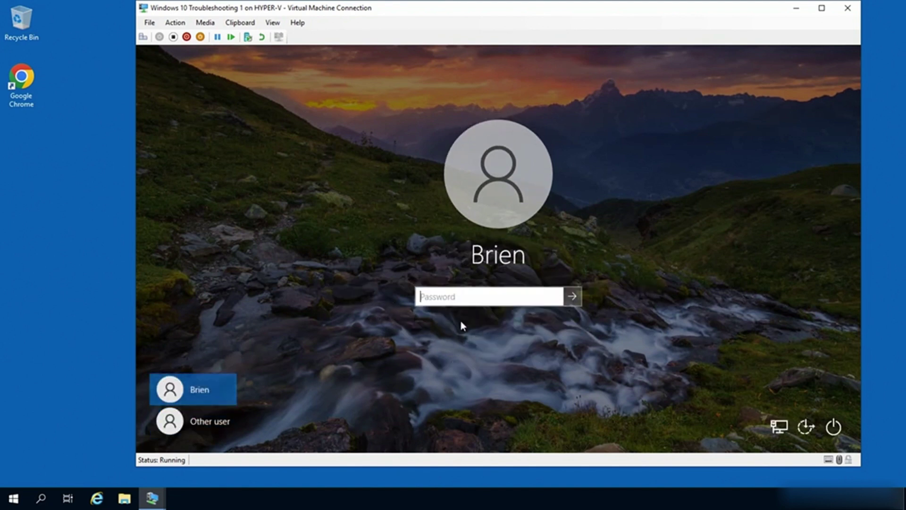
text(•••••••••)
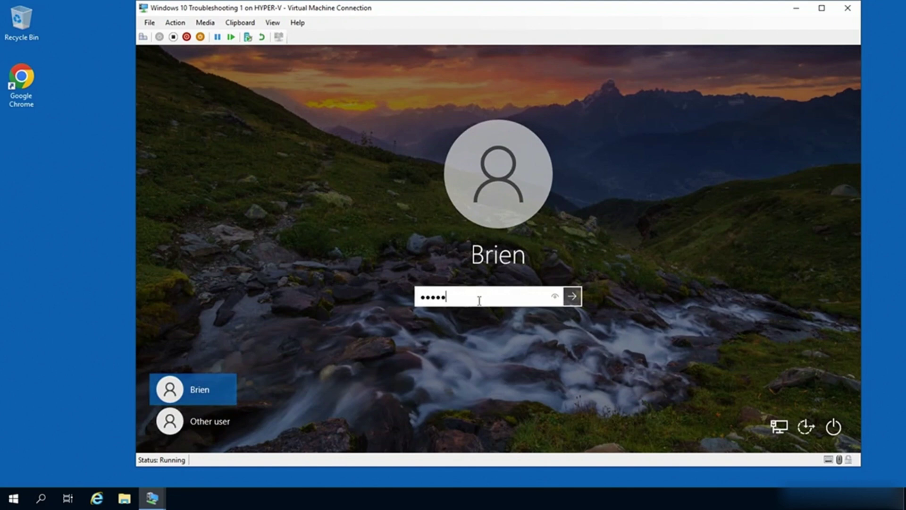
key(Return)
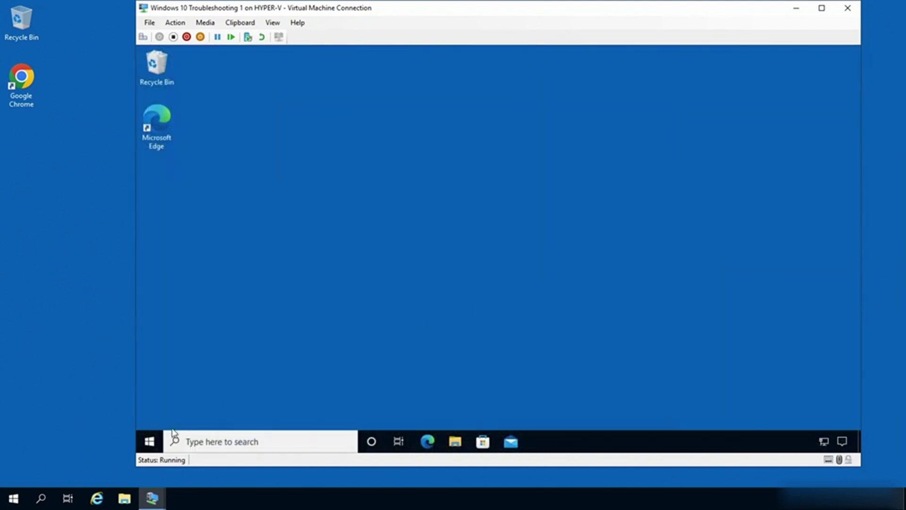
- Go to Settings > System > About and open Rename this PC (advanced)
click(150, 442)
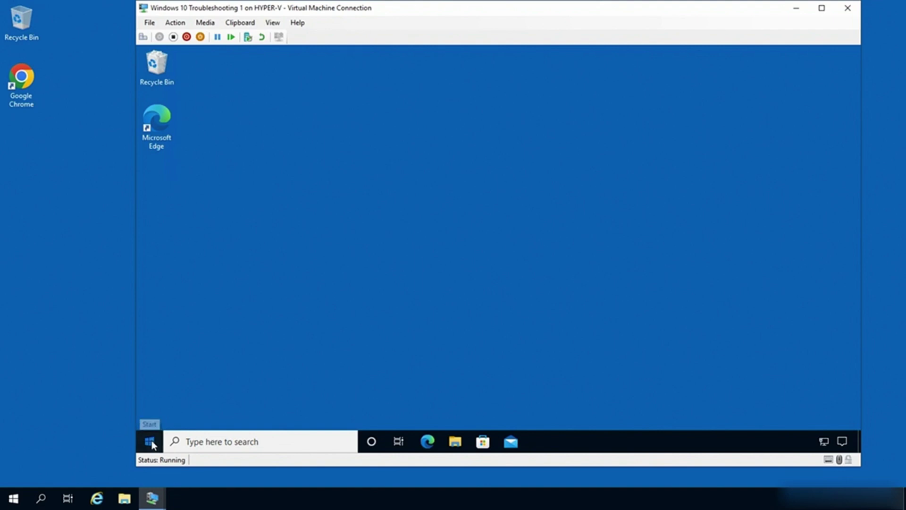
click(151, 389)
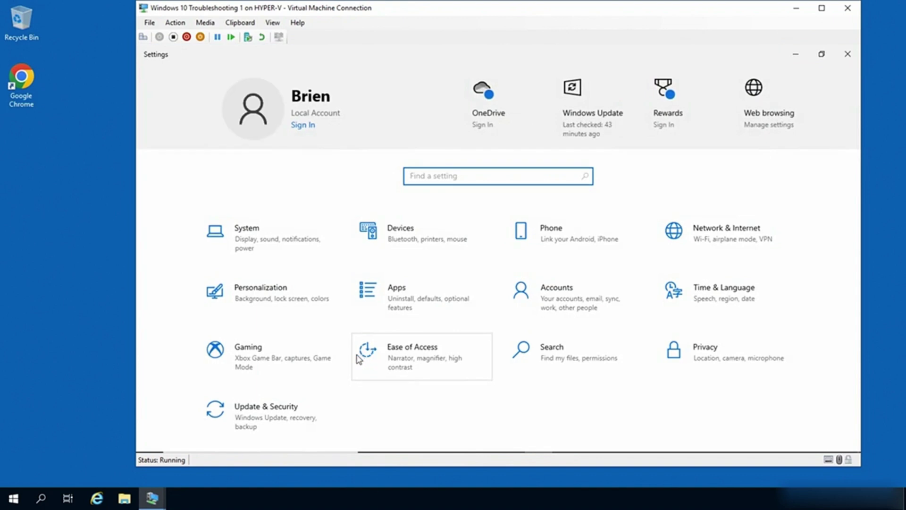
click(239, 239)
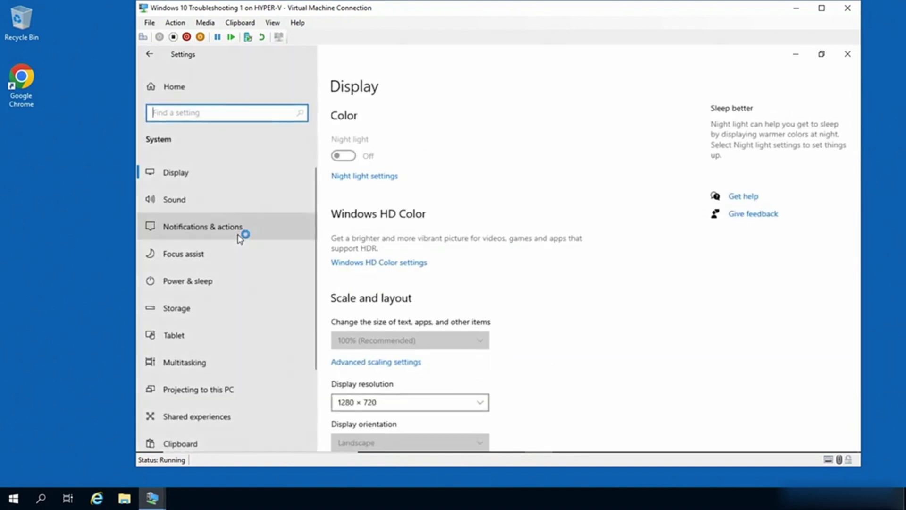
scroll(233, 265, down, 3)
click(179, 396)
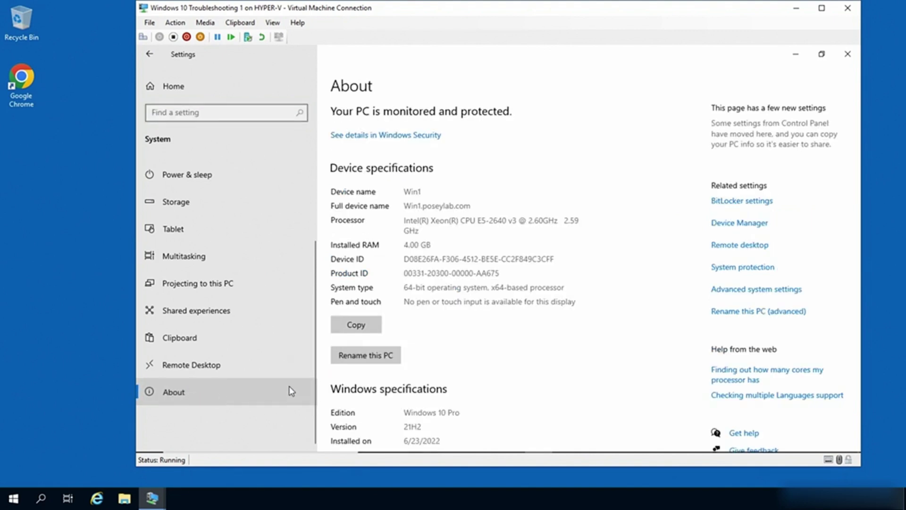
scroll(537, 357, down, 2)
scroll(539, 361, down, 2)
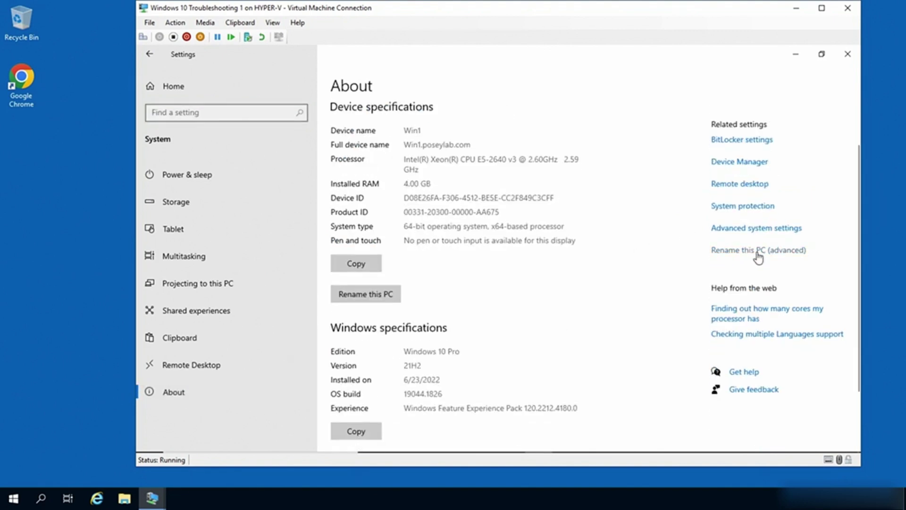
click(757, 250)
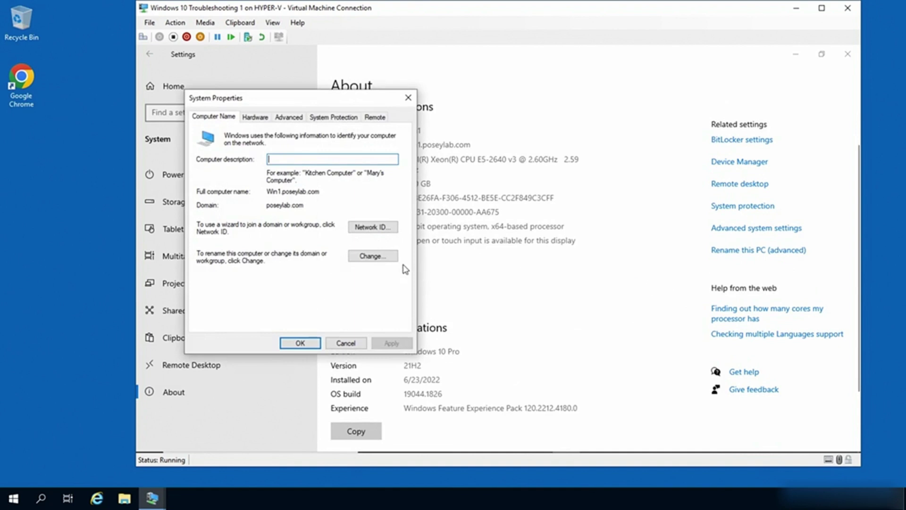
- Change Win1's membership from the domain to workgroup WORKGROUP, authorizing with the Administrator account
click(388, 263)
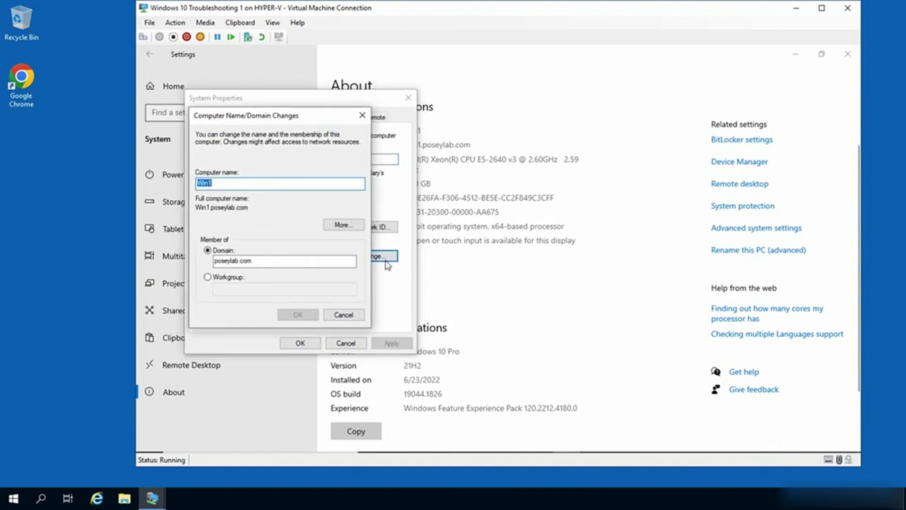
click(208, 278)
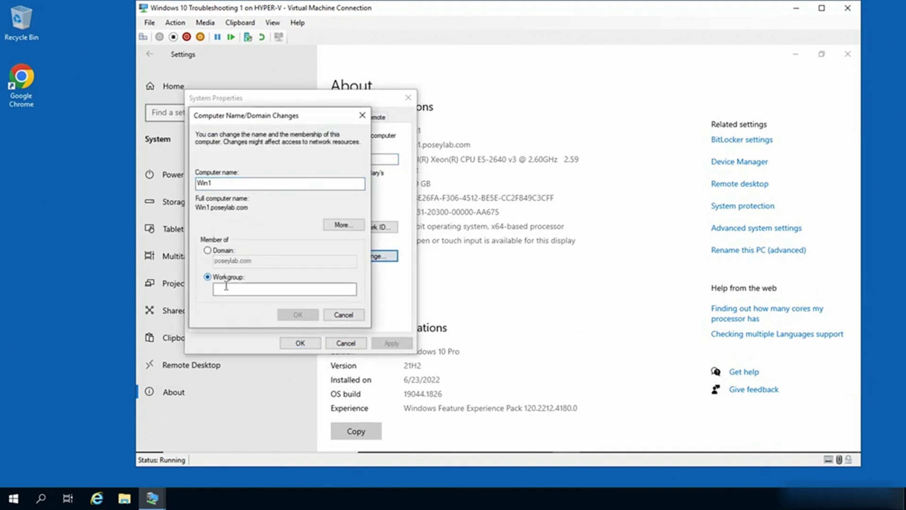
click(227, 287)
text(WO)
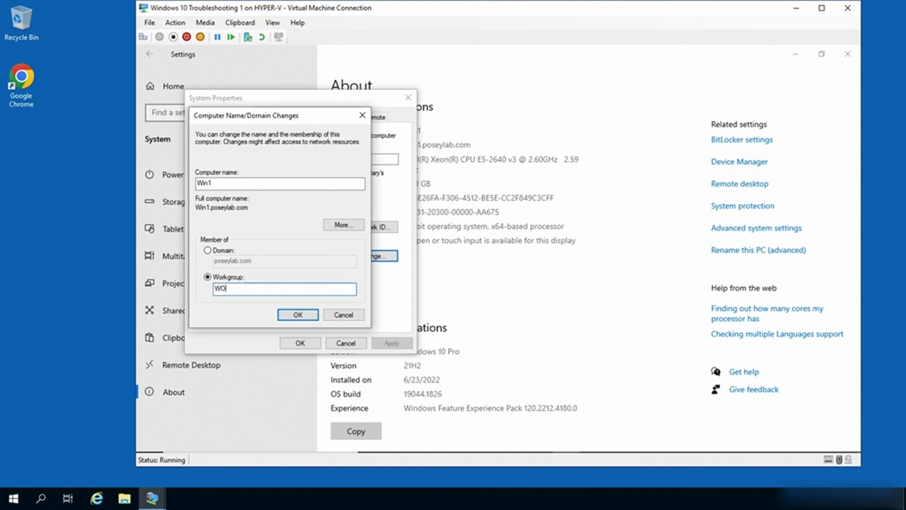
text(RKGROUP)
click(287, 317)
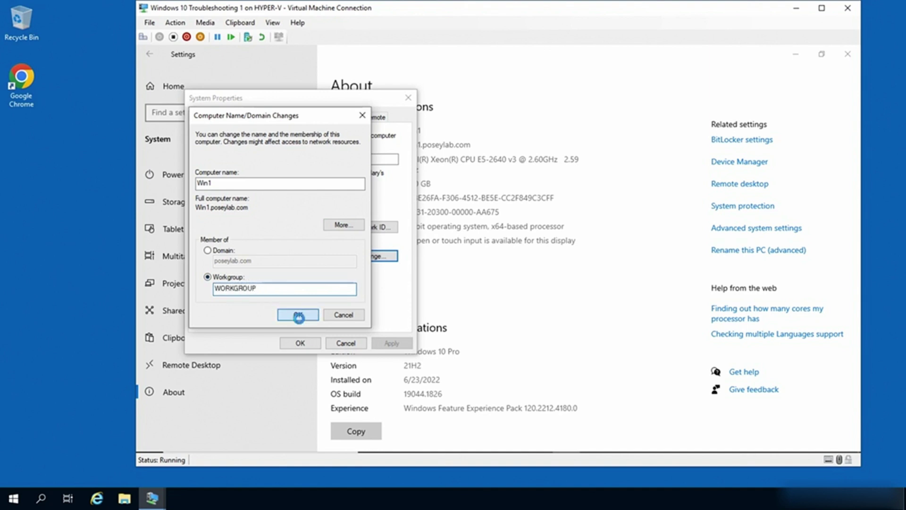
click(542, 297)
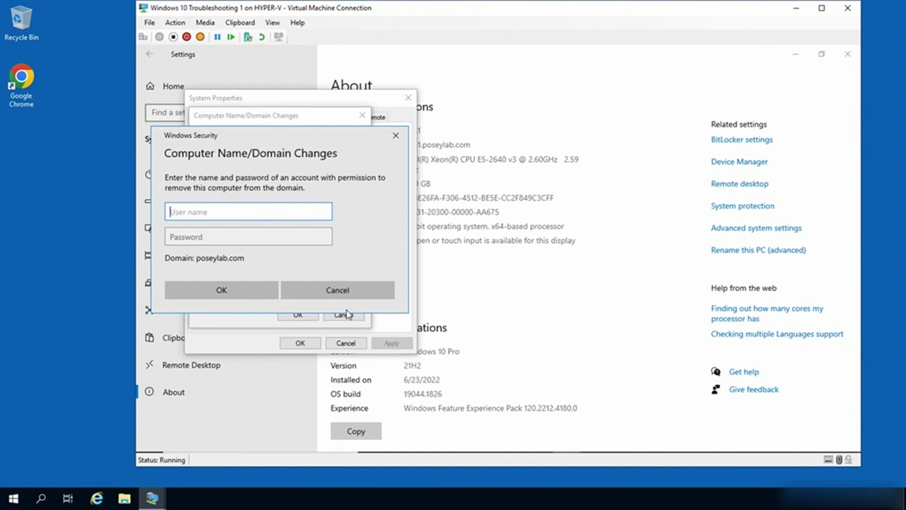
text(Administrator)
key(Tab)
text(•••••)
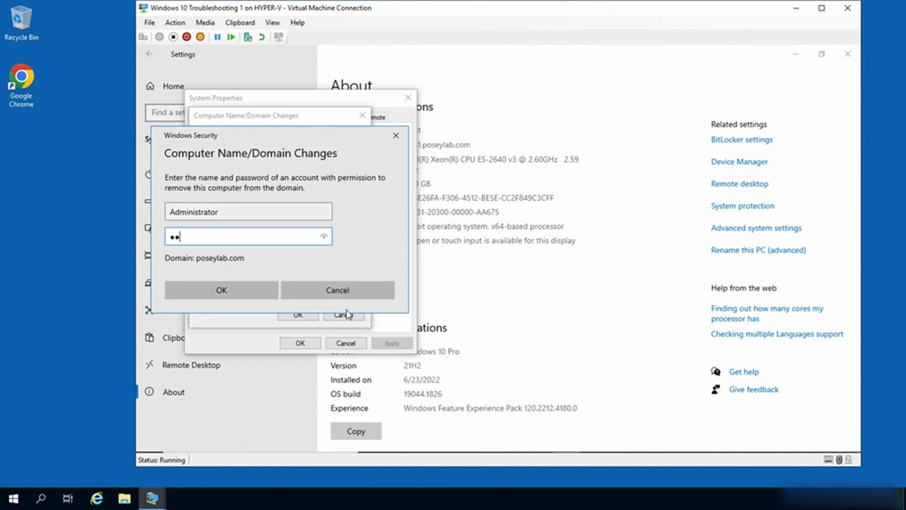
text(•••)
key(Return)
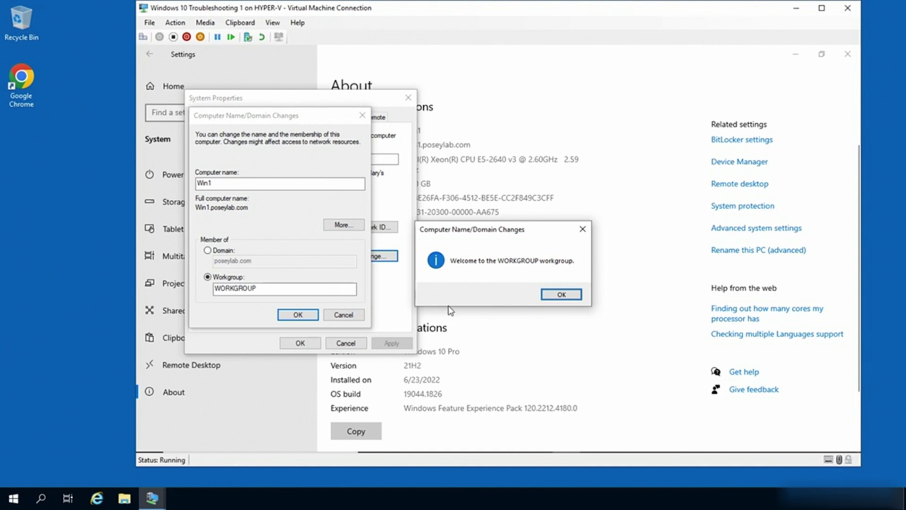
- Acknowledge the WORKGROUP welcome and restart notices, close System Properties, and restart the VM
click(561, 294)
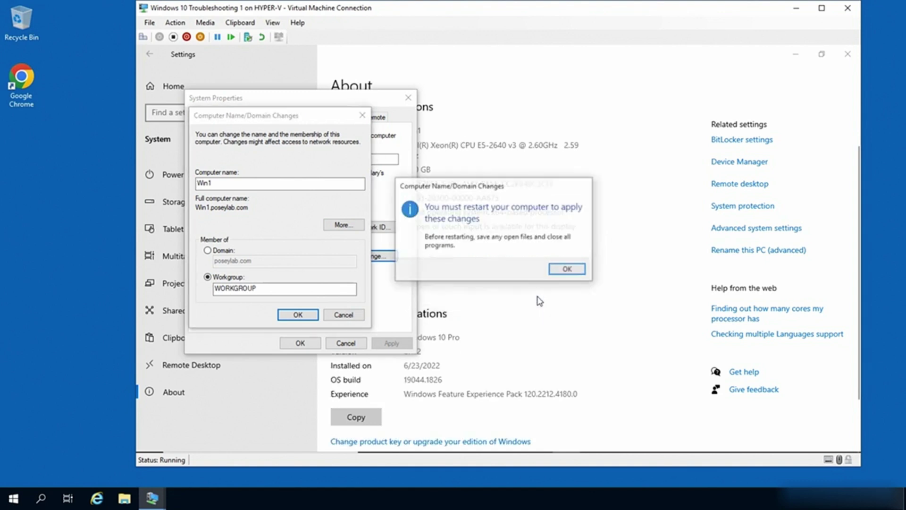
click(567, 269)
click(312, 344)
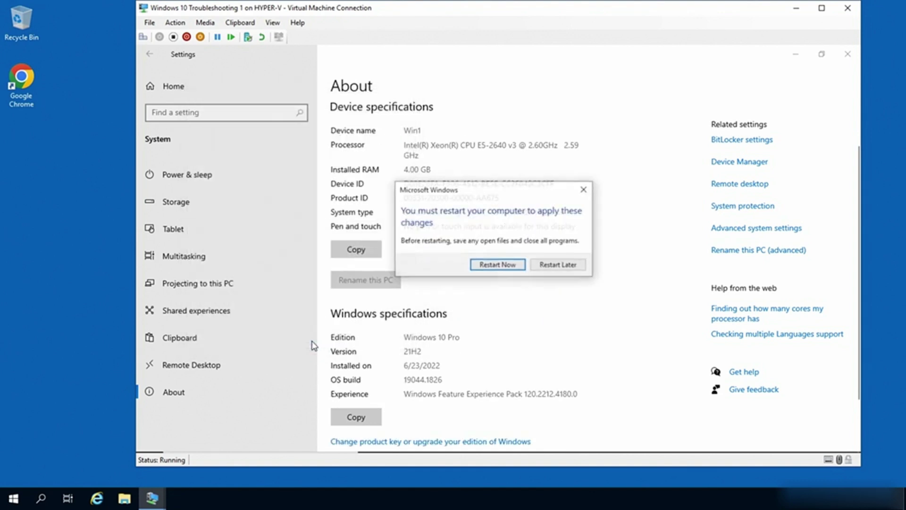
click(494, 265)
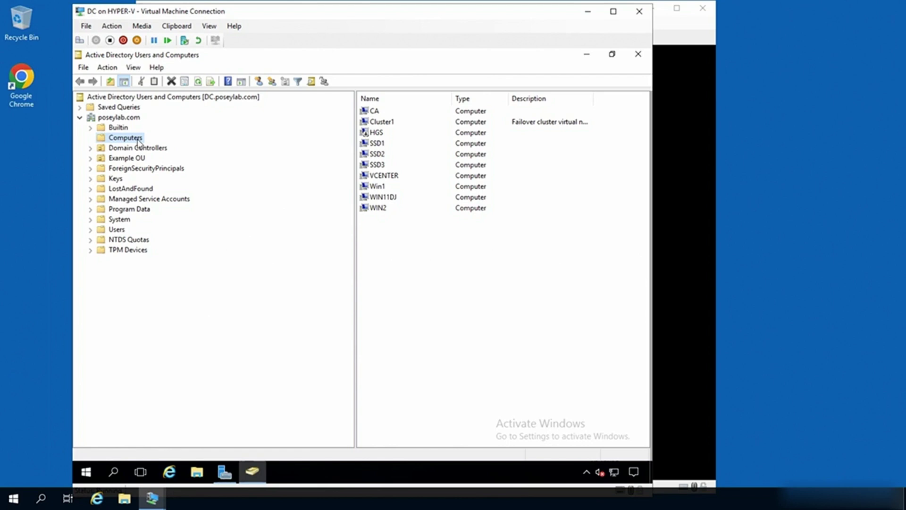
- Reset the Win1 computer account in the Computers container, then close the DC connection window
click(392, 187)
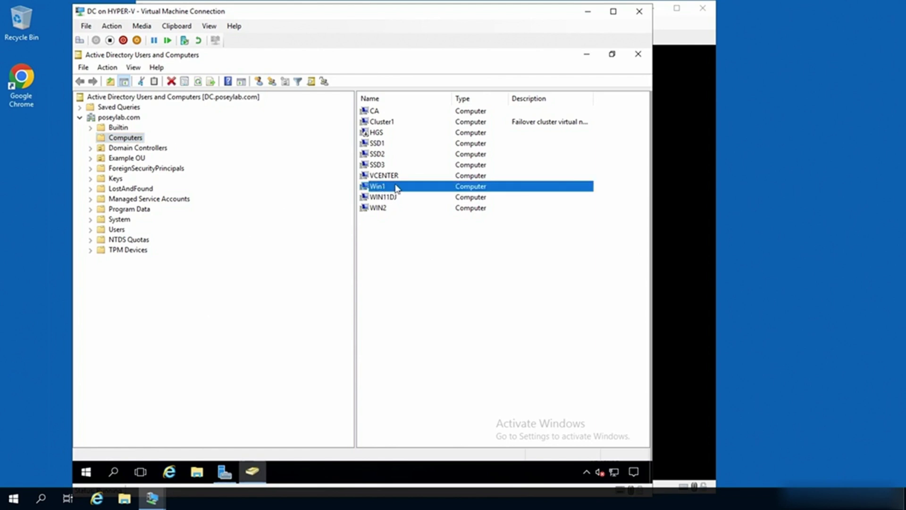
right_click(397, 189)
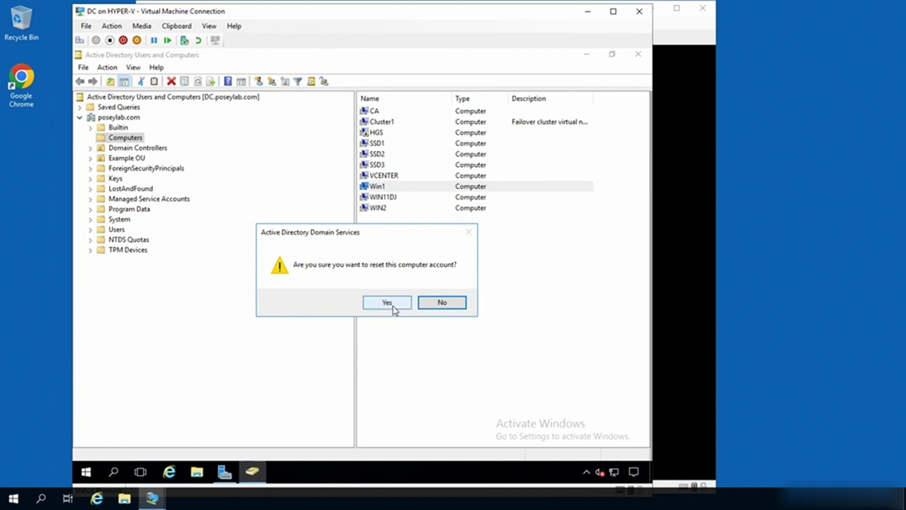
click(395, 307)
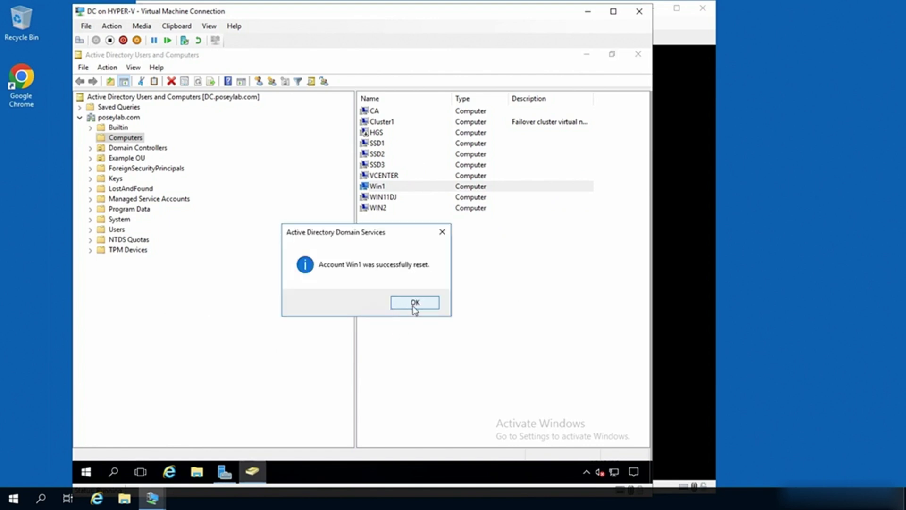
click(413, 306)
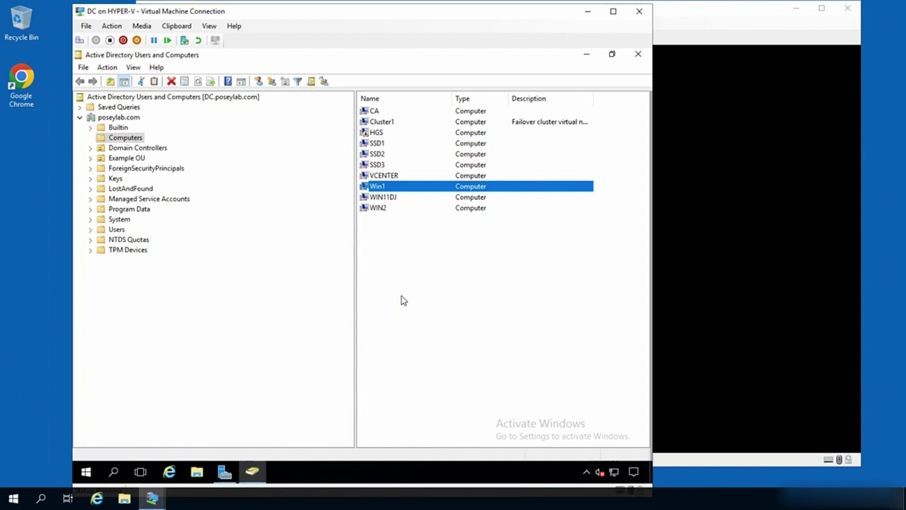
click(635, 11)
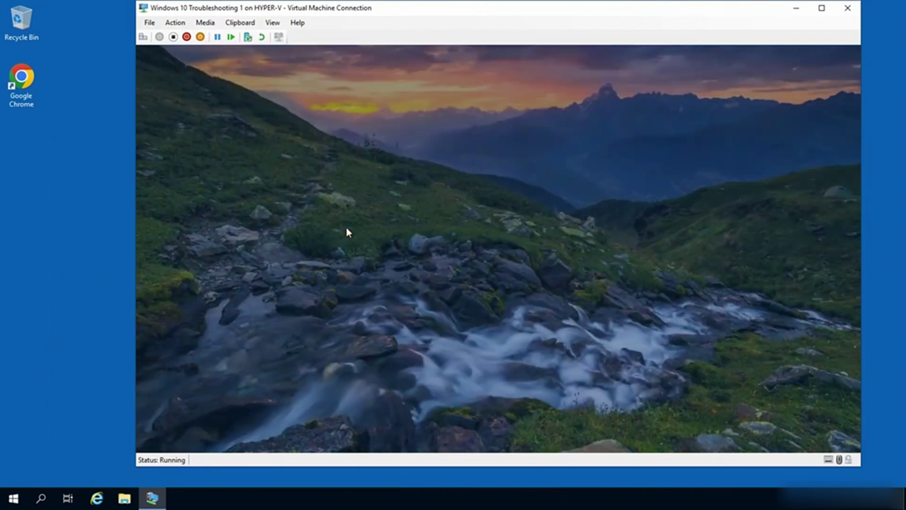
- Sign back in to the Win1 VM with the account password
click(347, 228)
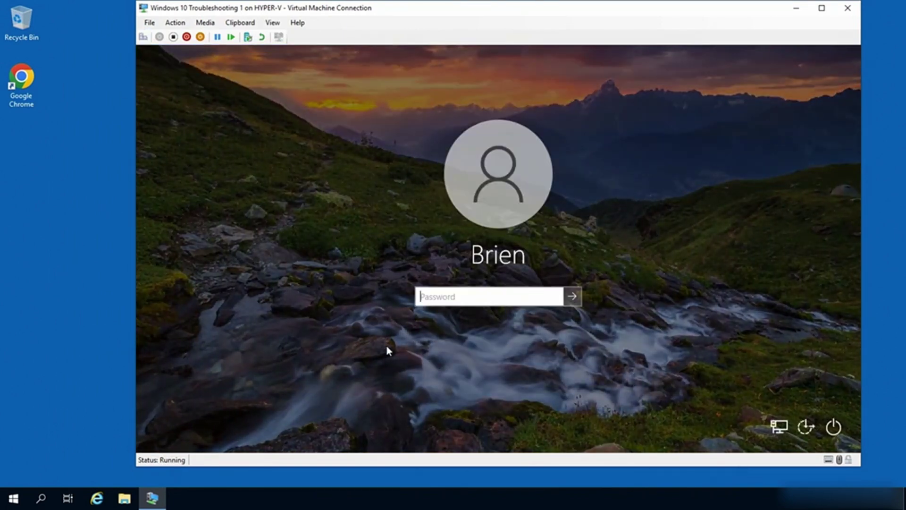
text(********)
key(Return)
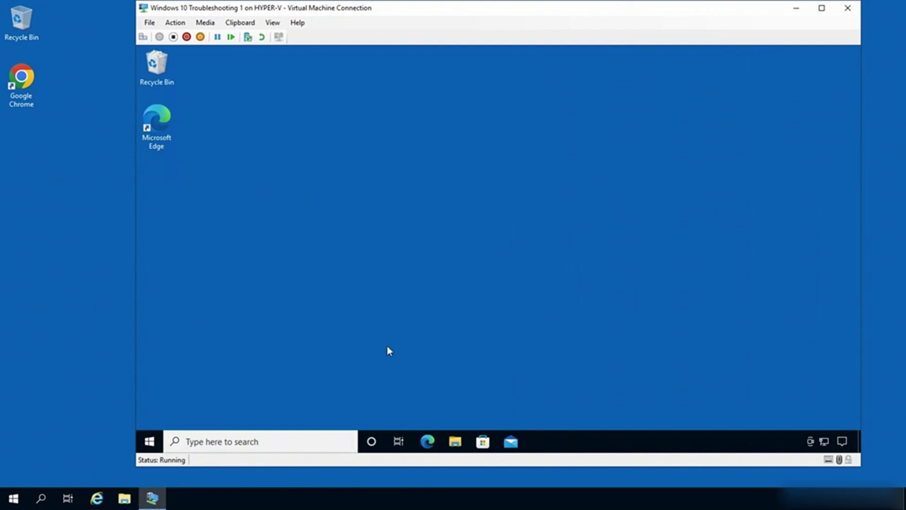
- Go to Settings > System > About and open Rename this PC (advanced)
click(150, 442)
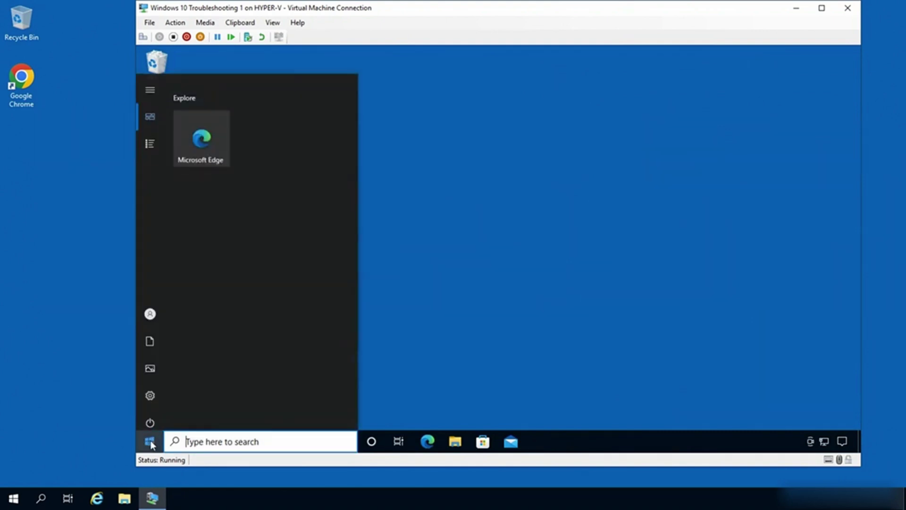
click(157, 389)
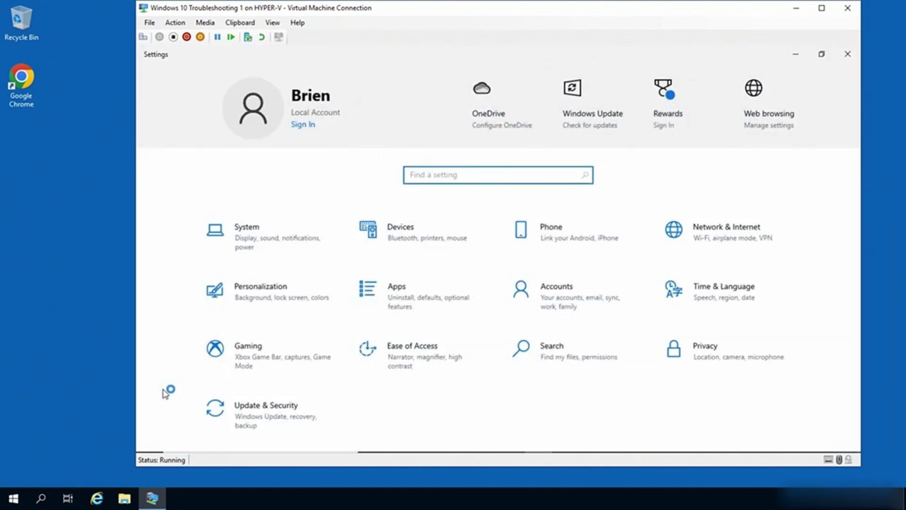
click(236, 255)
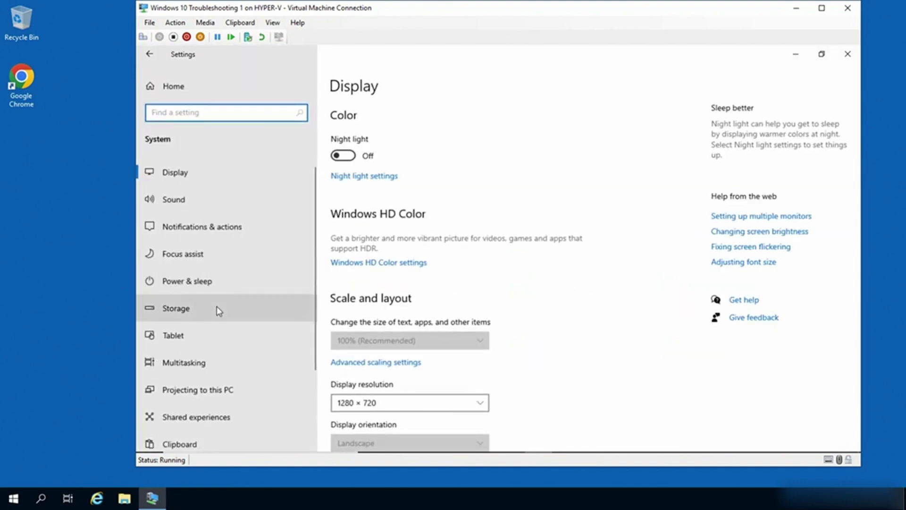
scroll(203, 378, down, 3)
click(189, 401)
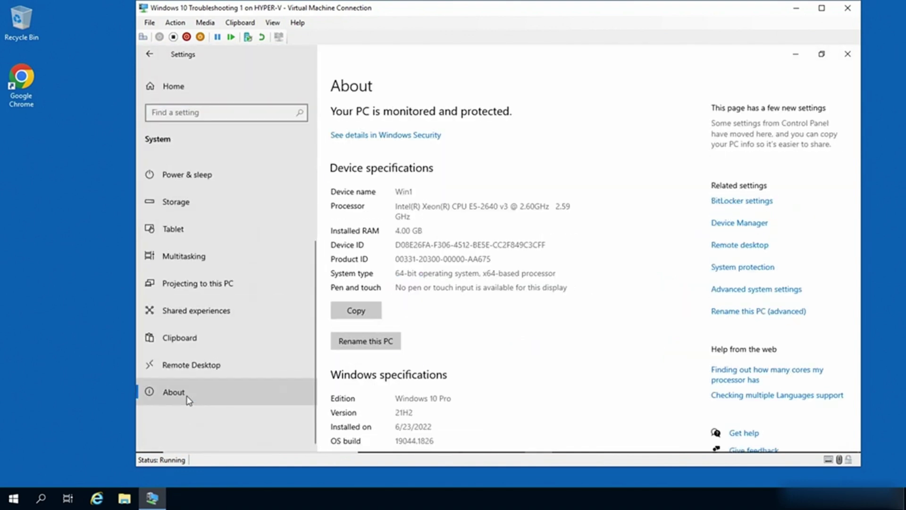
click(744, 312)
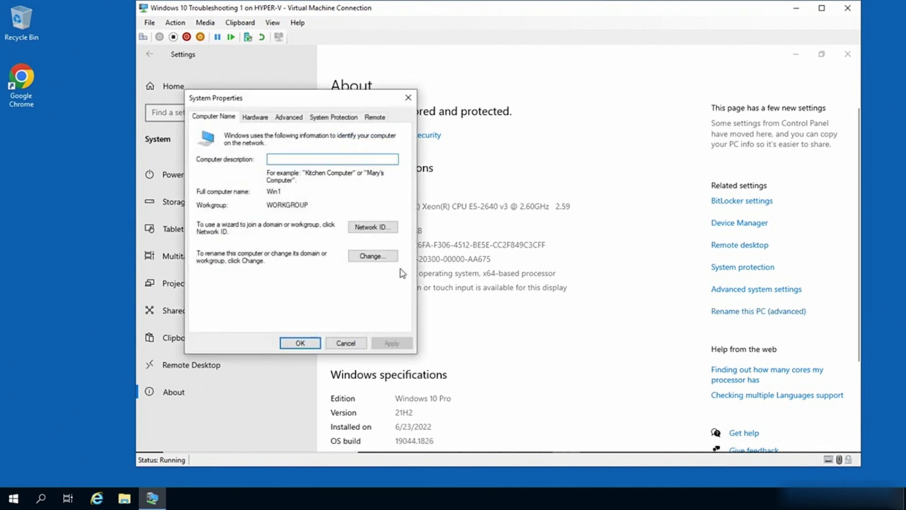
- Switch Win1 to domain membership in poseylab.com and authorize the join with the Administrator account
click(384, 257)
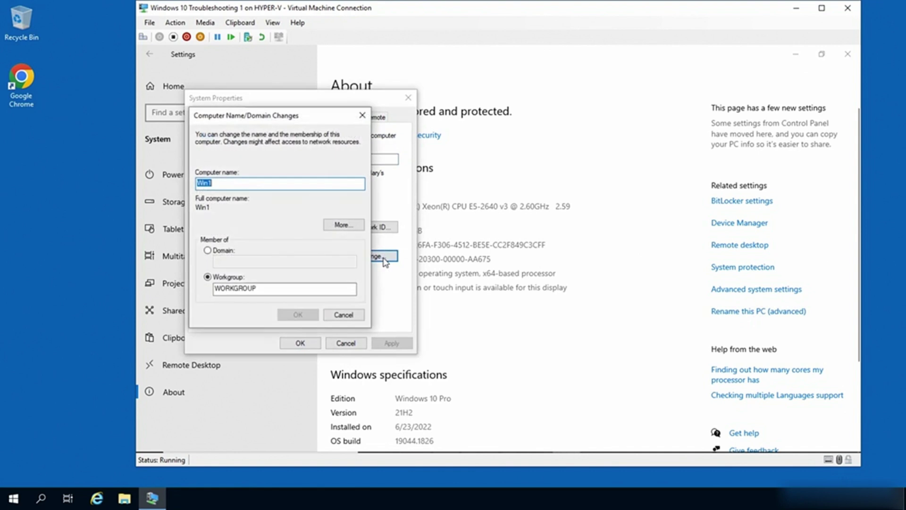
click(208, 251)
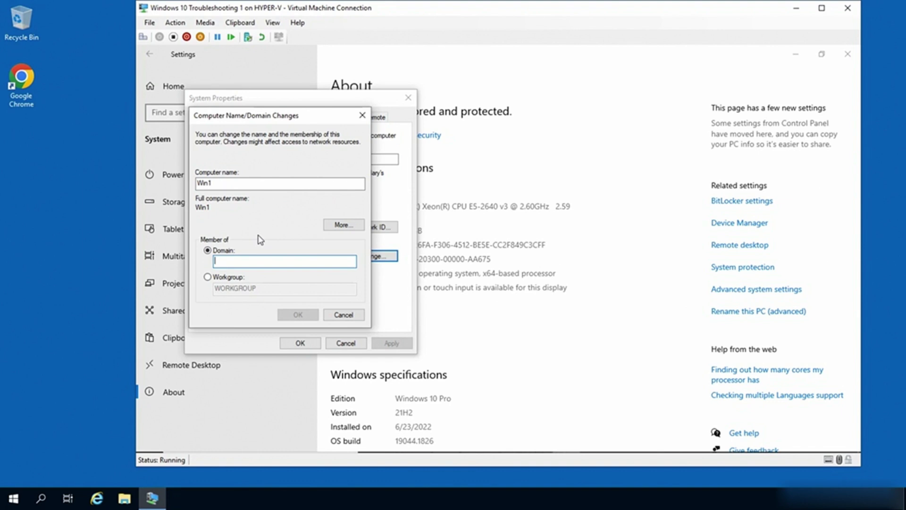
text(poseylab.com)
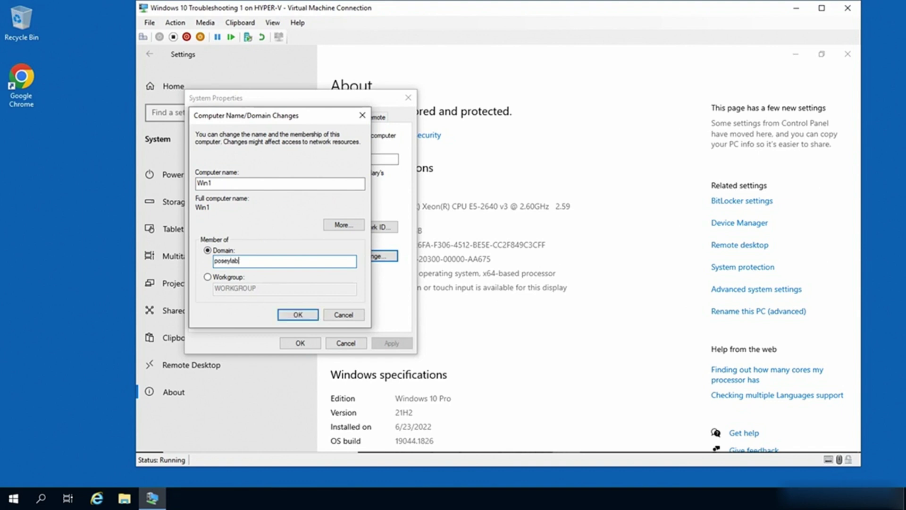
click(295, 315)
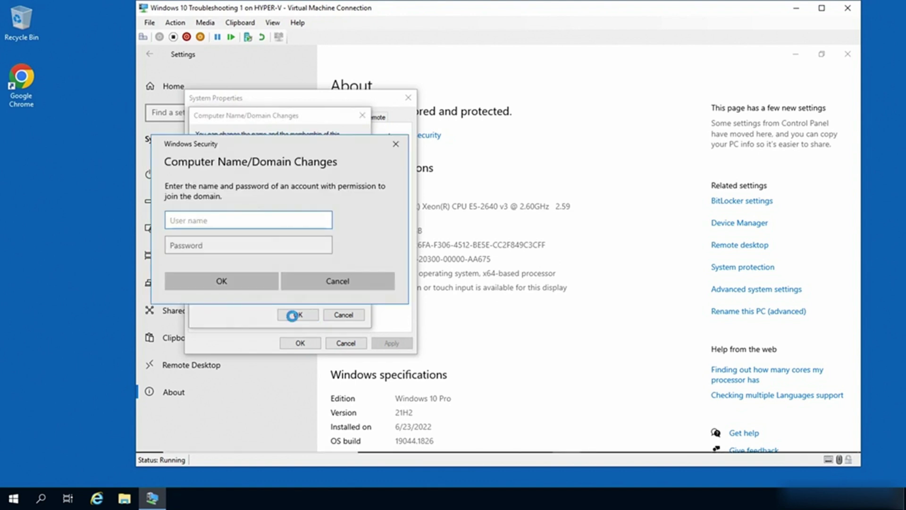
text(Administrator)
key(Tab)
text(••••••)
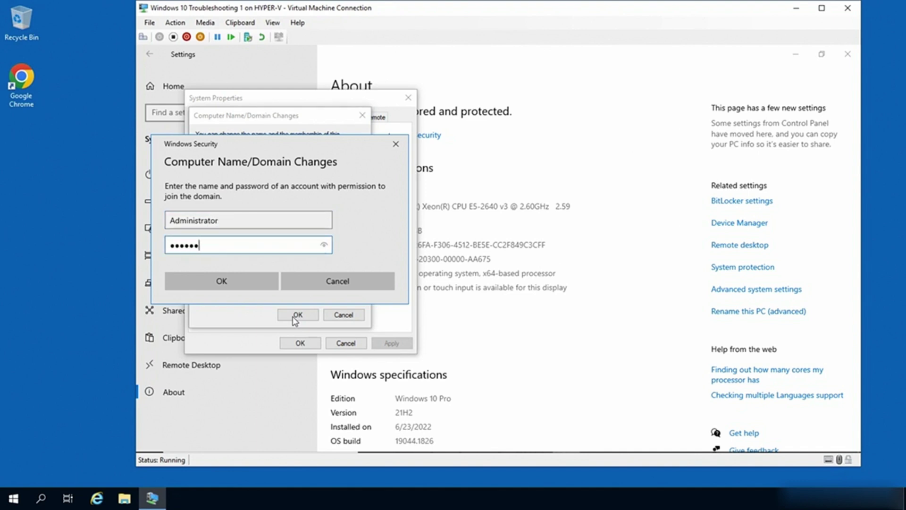
text(••)
key(Return)
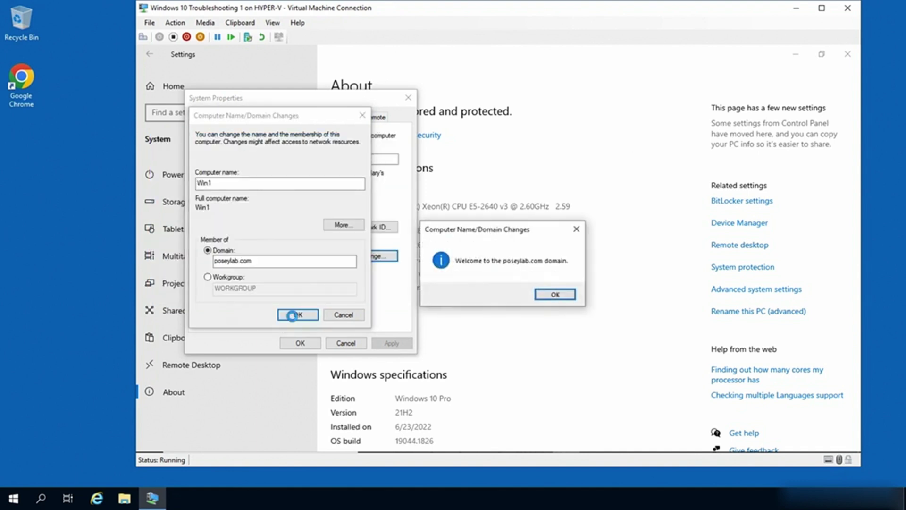